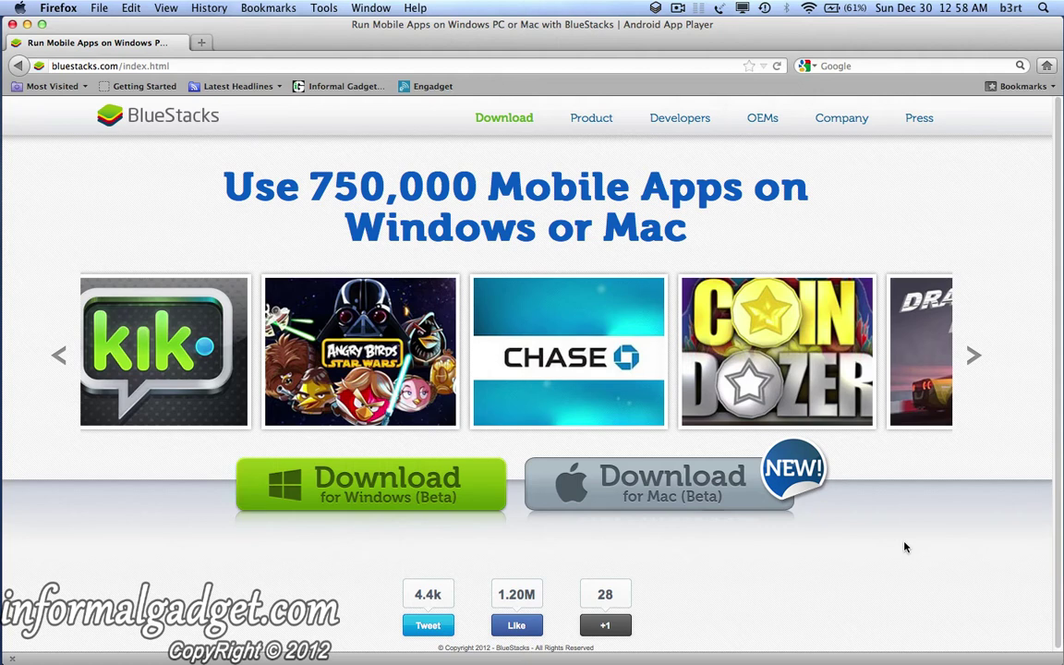
# - View Firefox's Cloud Connect page, go back to the BlueStacks homepage, and bring up Launchpad
pyautogui.moveTo(582, 118)
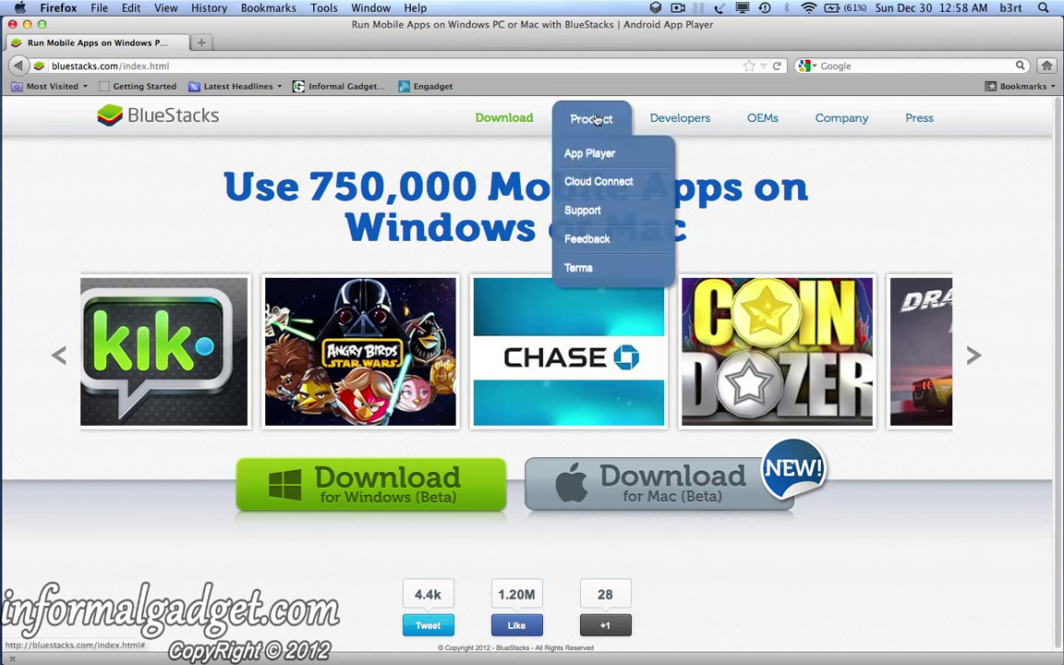
pyautogui.click(571, 188)
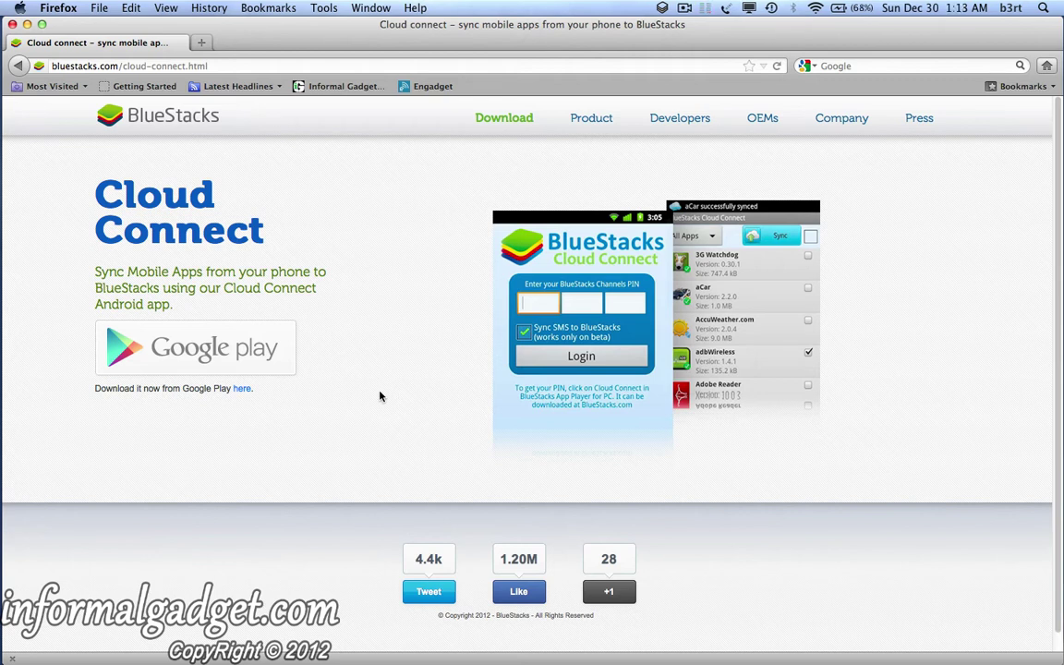
pyautogui.click(163, 114)
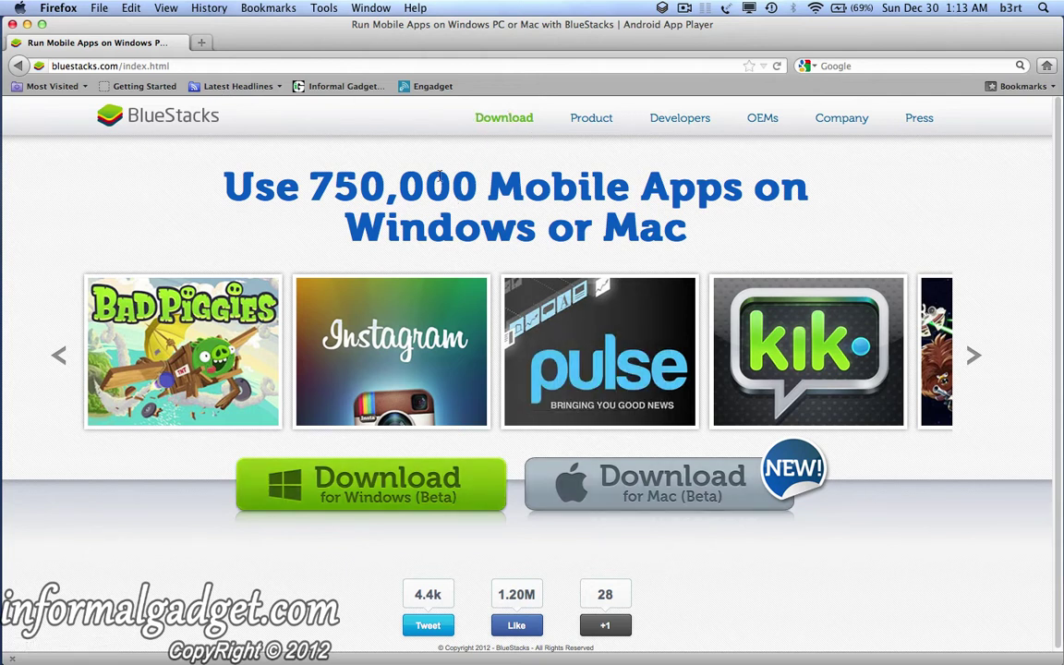
pyautogui.press('F4')
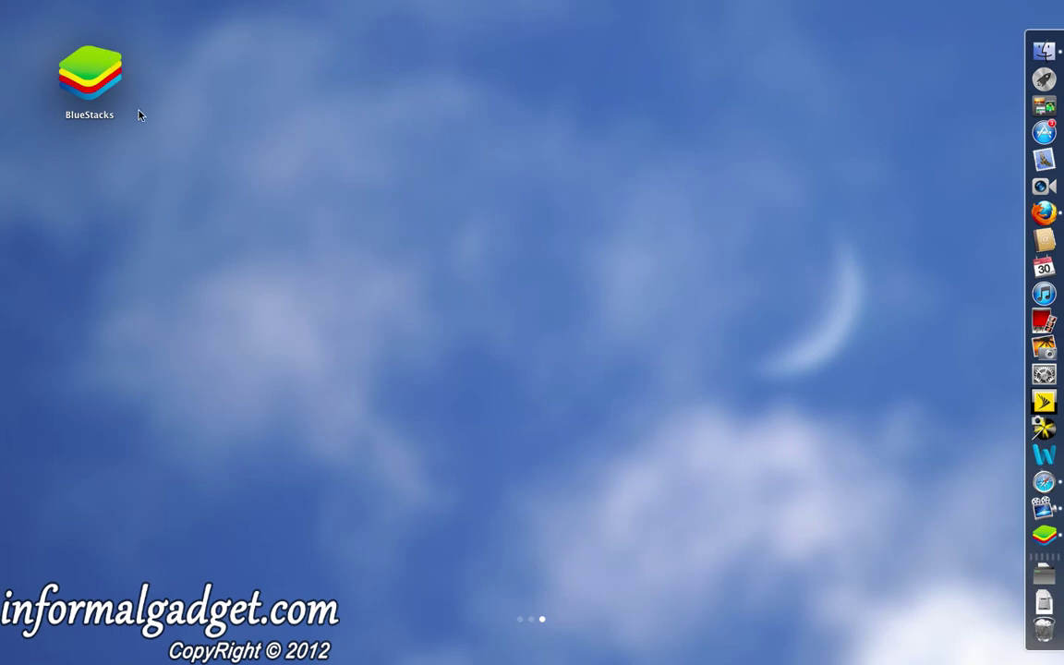
# - Close Launchpad and bring the BlueStacks App Player window forward through Mission Control
pyautogui.press('F4')
pyautogui.press('F3')
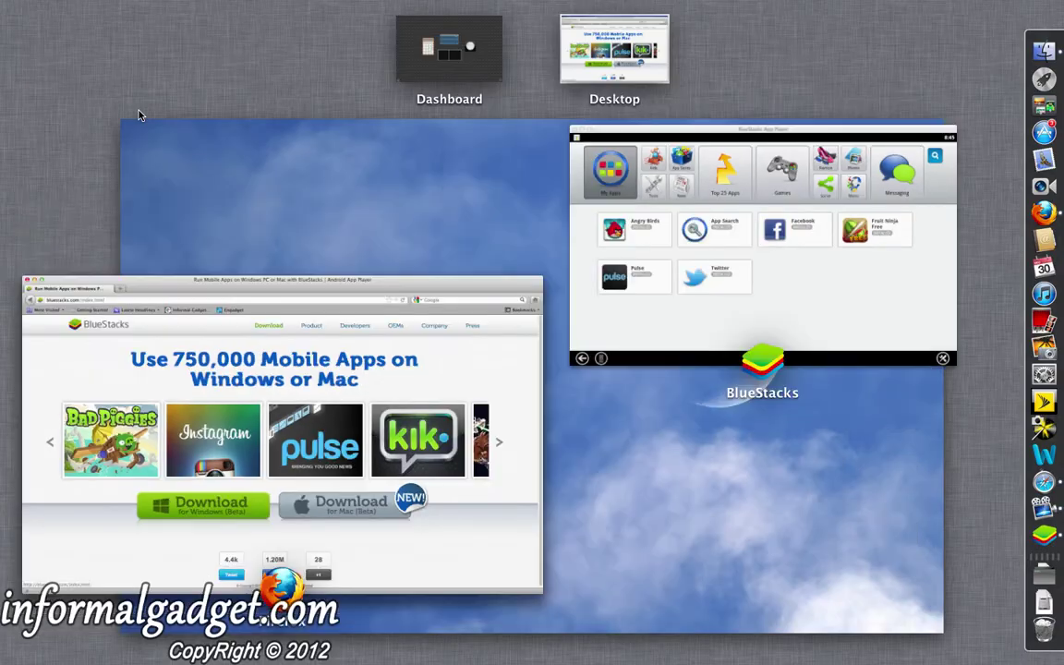
pyautogui.click(811, 243)
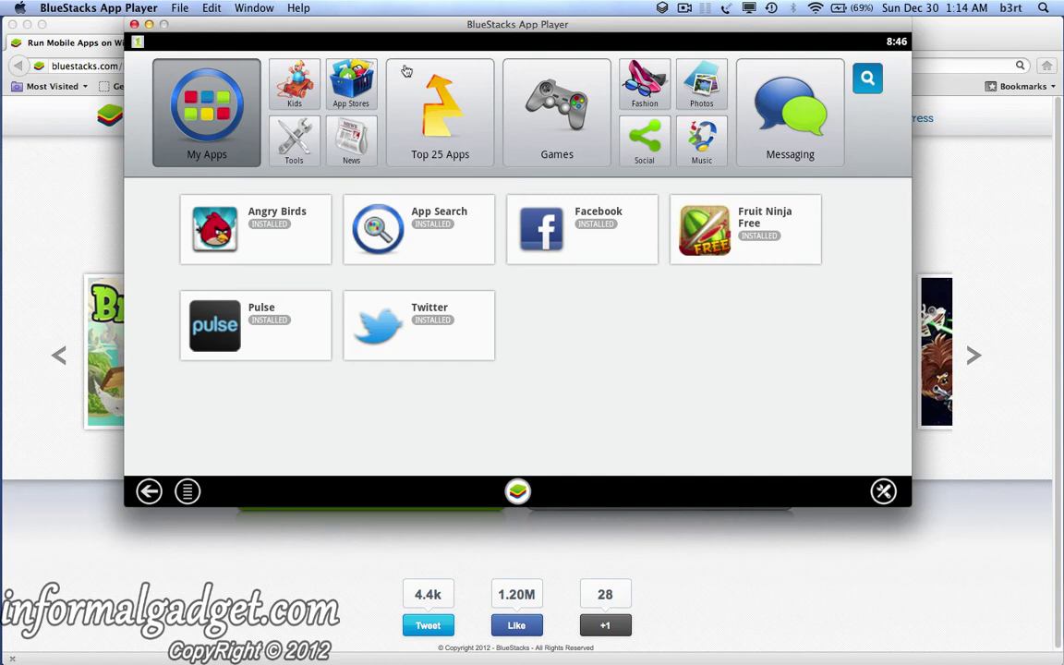
# - List the Top 25 apps and scroll through them
pyautogui.click(442, 108)
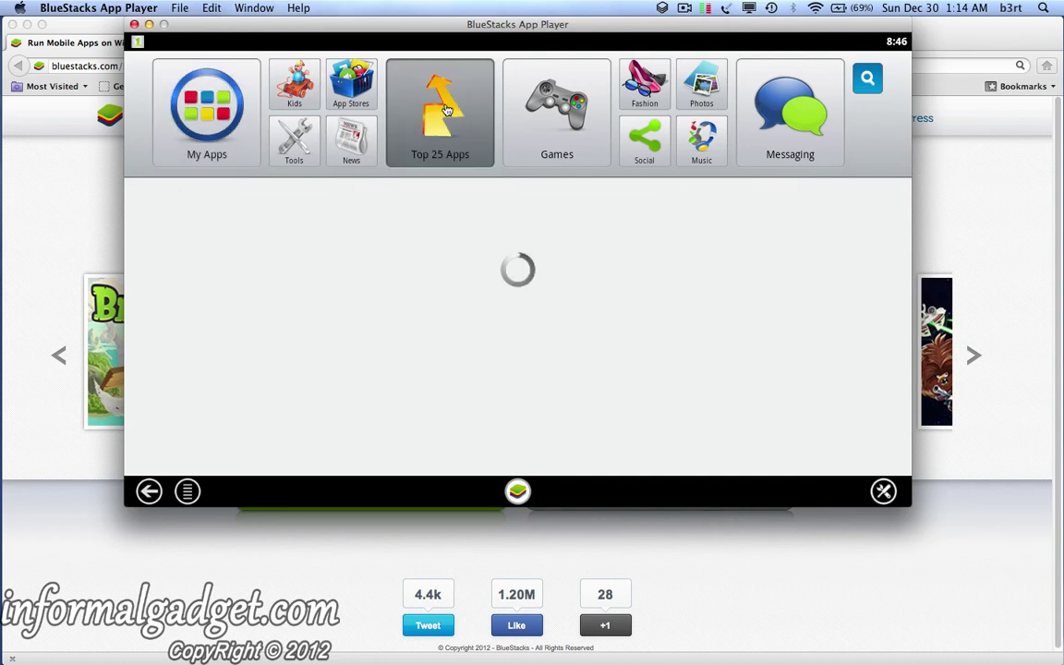
pyautogui.scroll(-2, 311, 325)
pyautogui.scroll(-1, 296, 309)
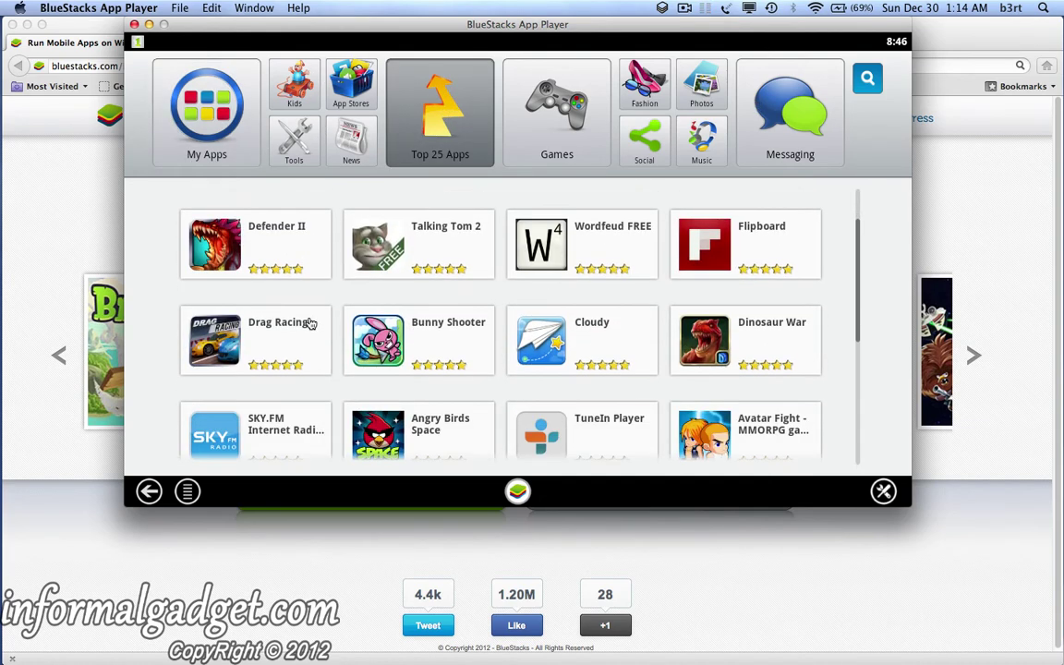
pyautogui.scroll(2, 281, 292)
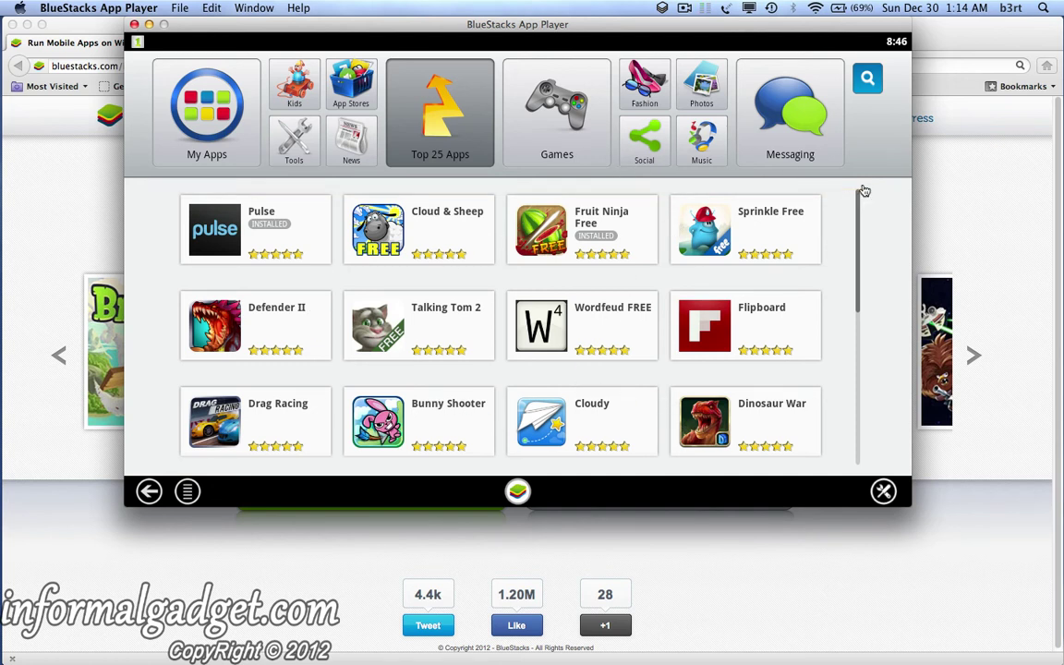
# - Browse the Games, Fashion, Photos and Music categories, ending on Messaging with IM+ and AIM
pyautogui.click(540, 118)
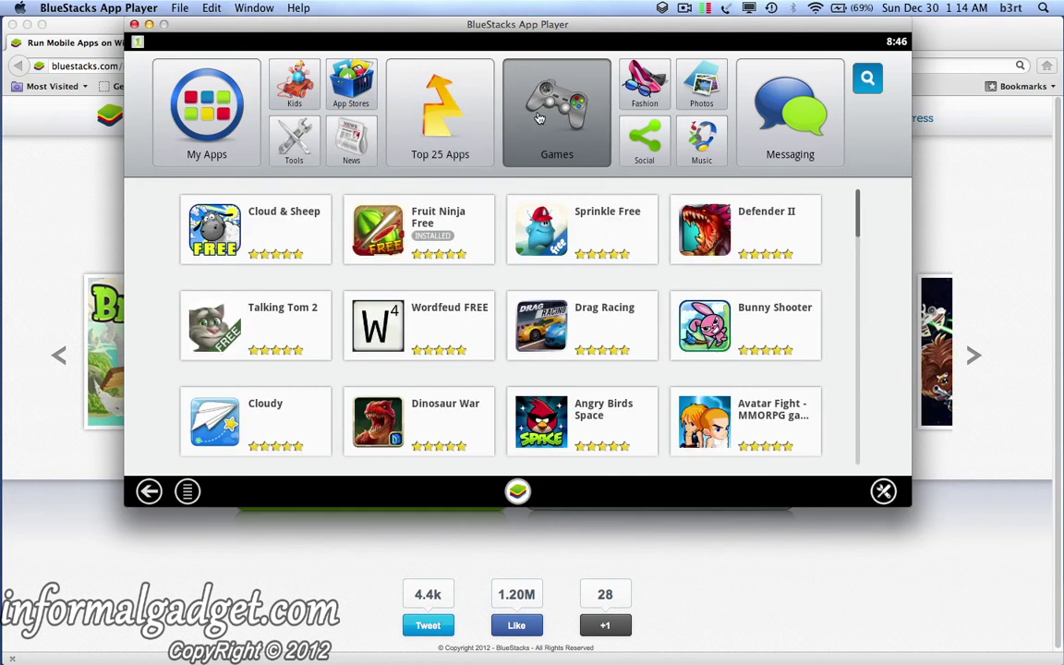
pyautogui.click(646, 88)
pyautogui.click(702, 83)
pyautogui.click(701, 138)
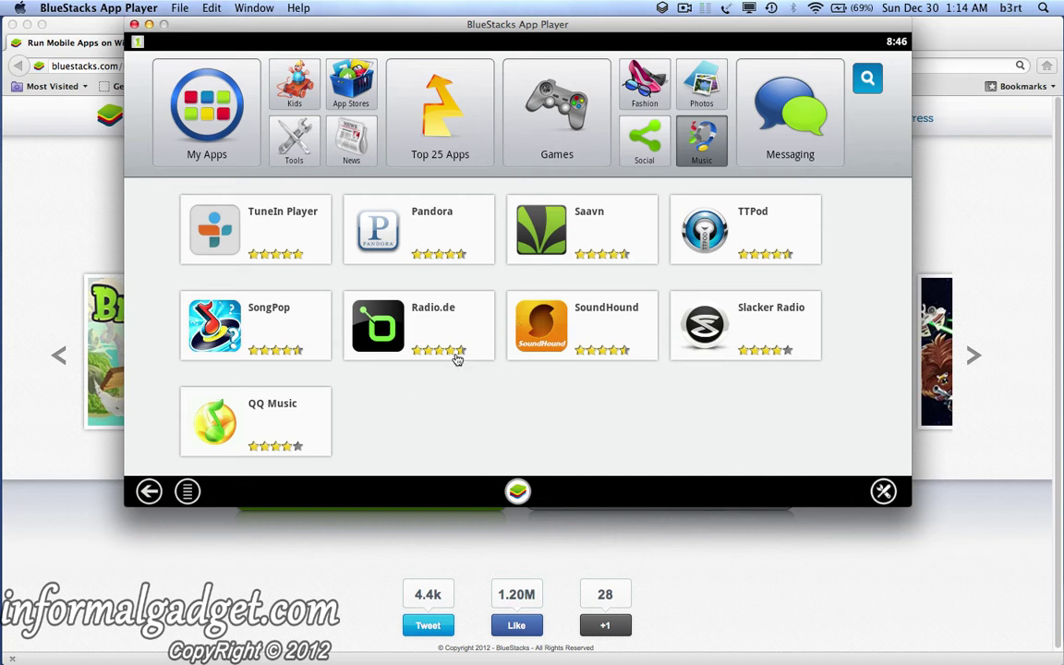
pyautogui.click(757, 102)
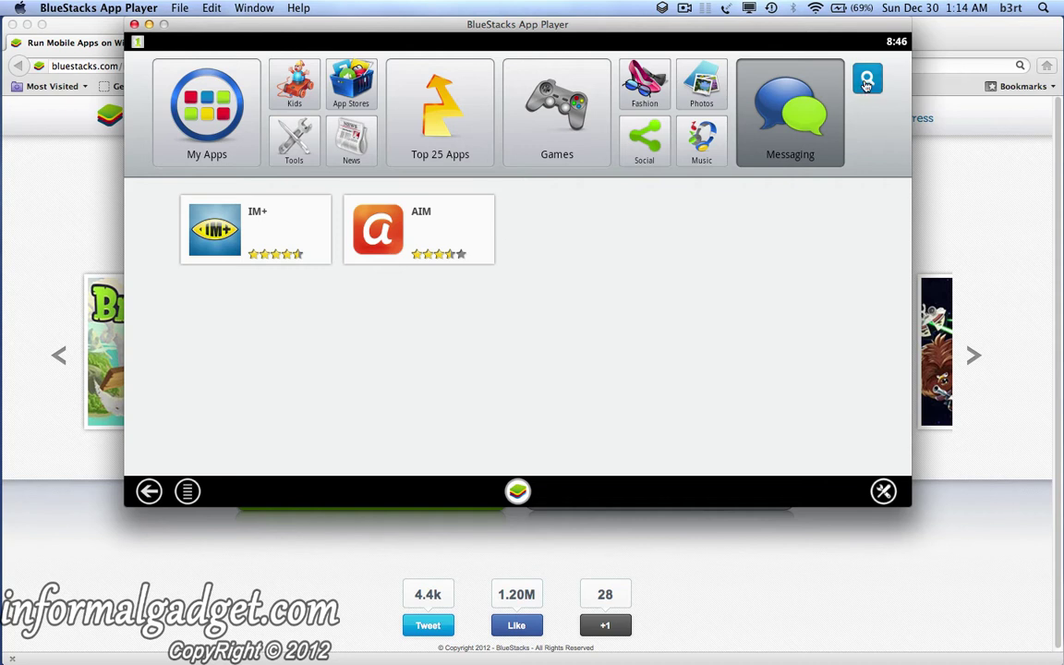
pyautogui.click(866, 82)
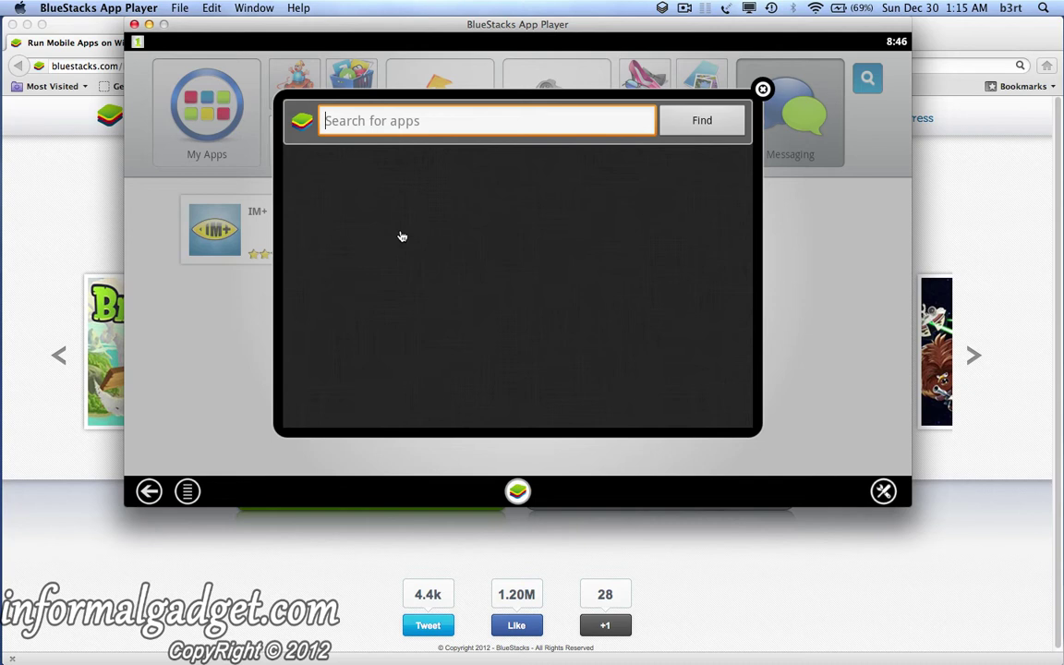
pyautogui.write('angry')
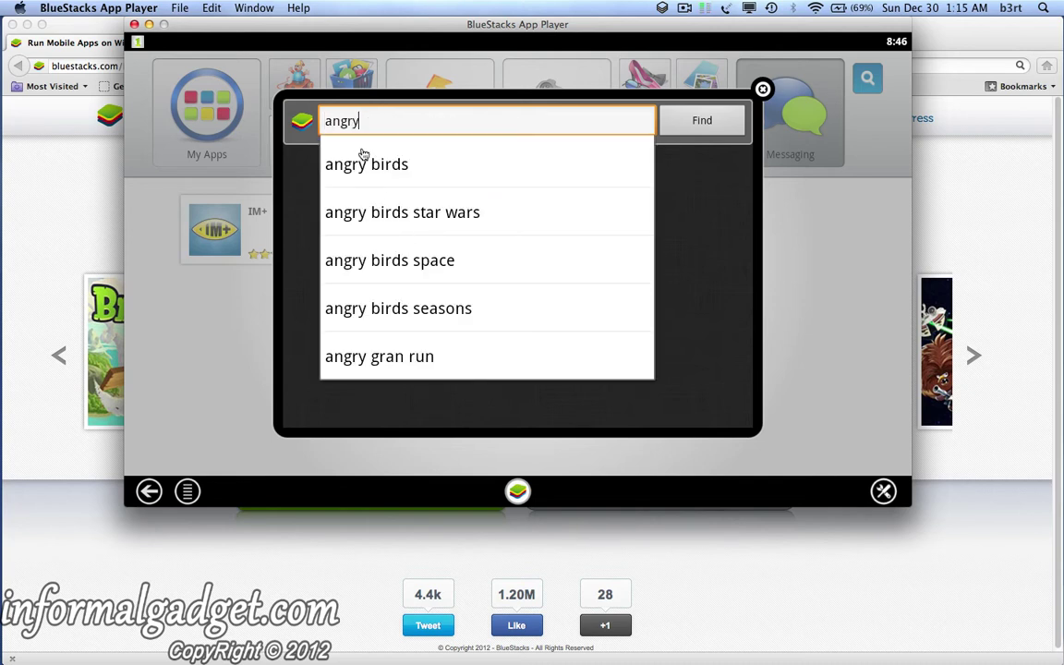
pyautogui.click(349, 157)
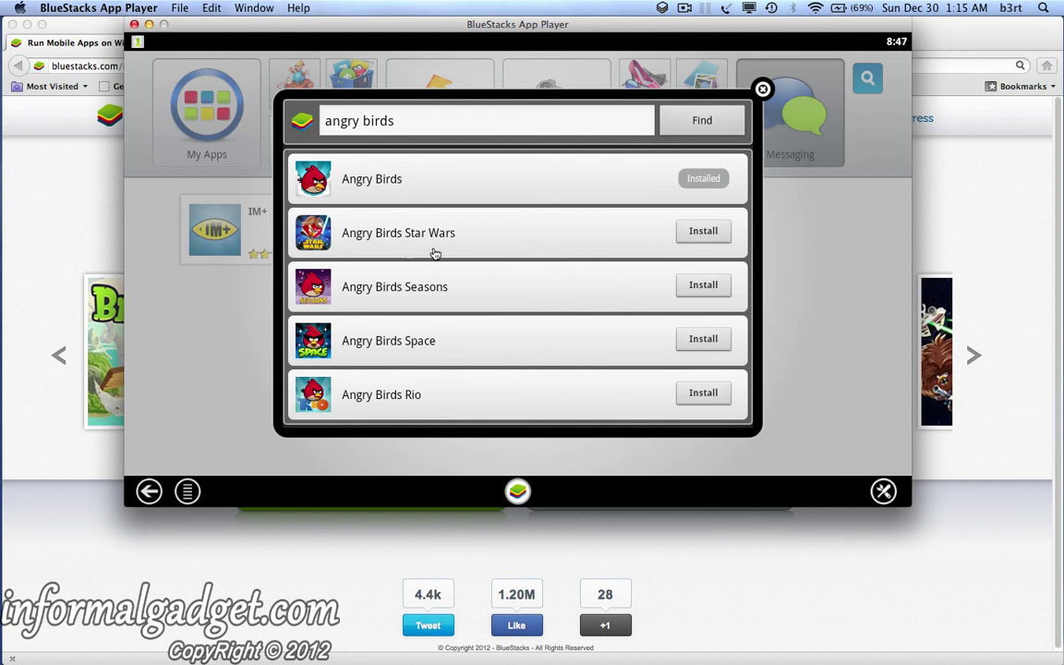
pyautogui.click(699, 244)
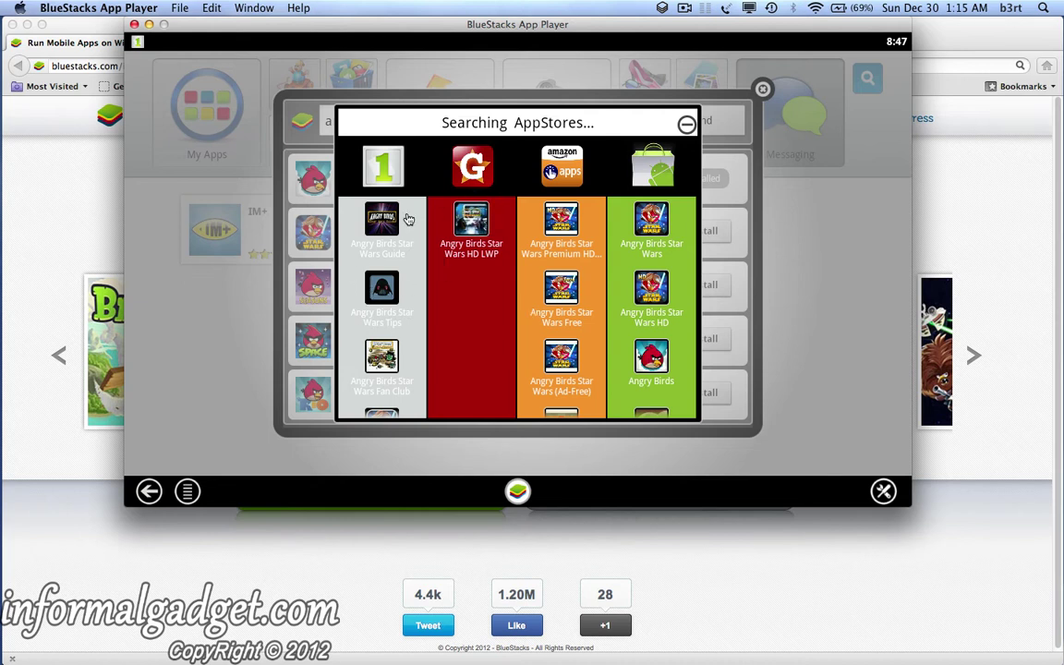
pyautogui.click(684, 125)
pyautogui.click(762, 90)
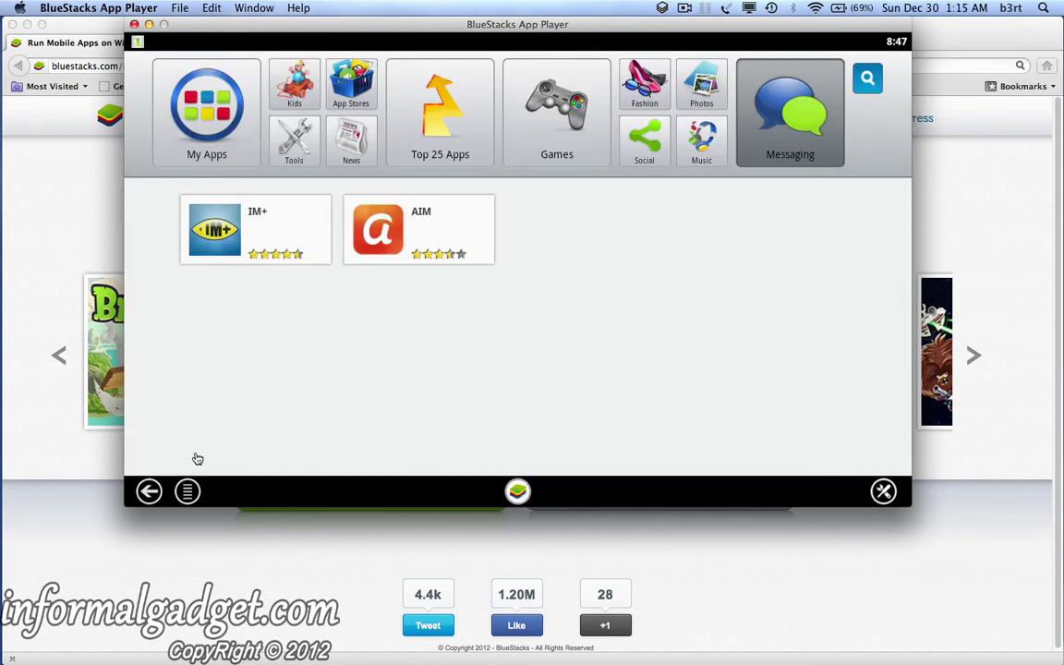
# - Launch Fruit Ninja Free, slice watermelons to a best of 23, then go home
pyautogui.click(203, 113)
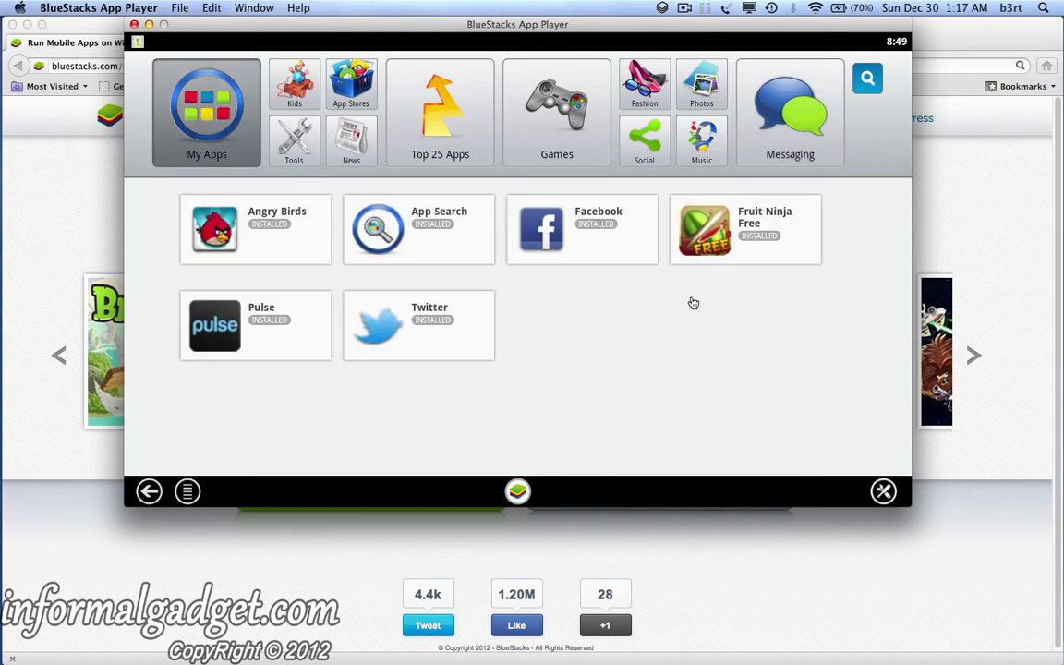
pyautogui.click(715, 241)
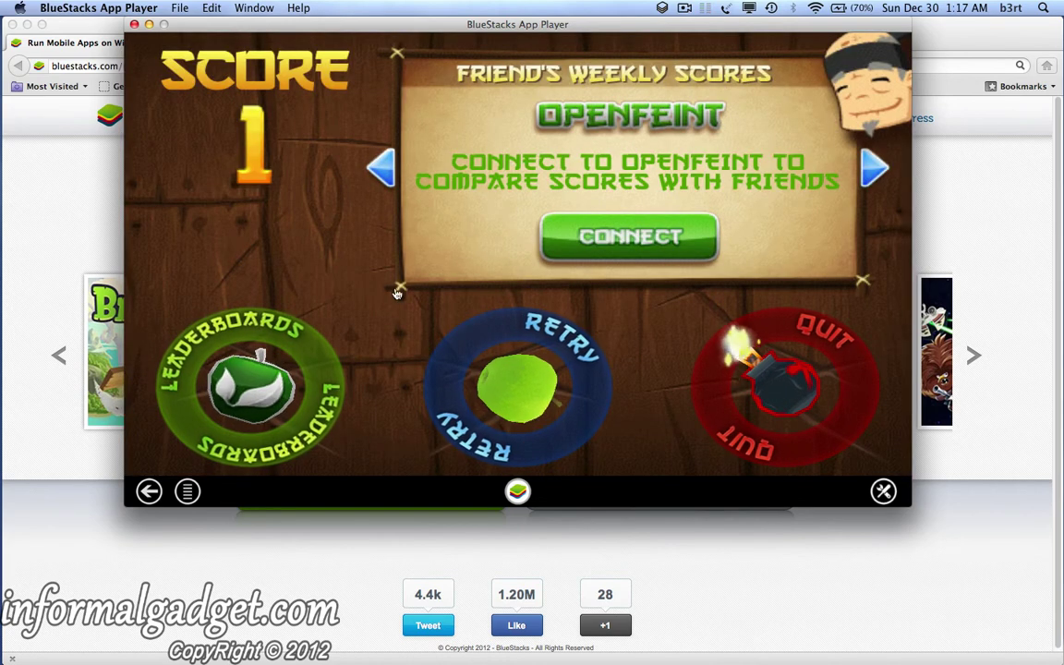
pyautogui.moveTo(409, 316); pyautogui.dragTo(520, 397)
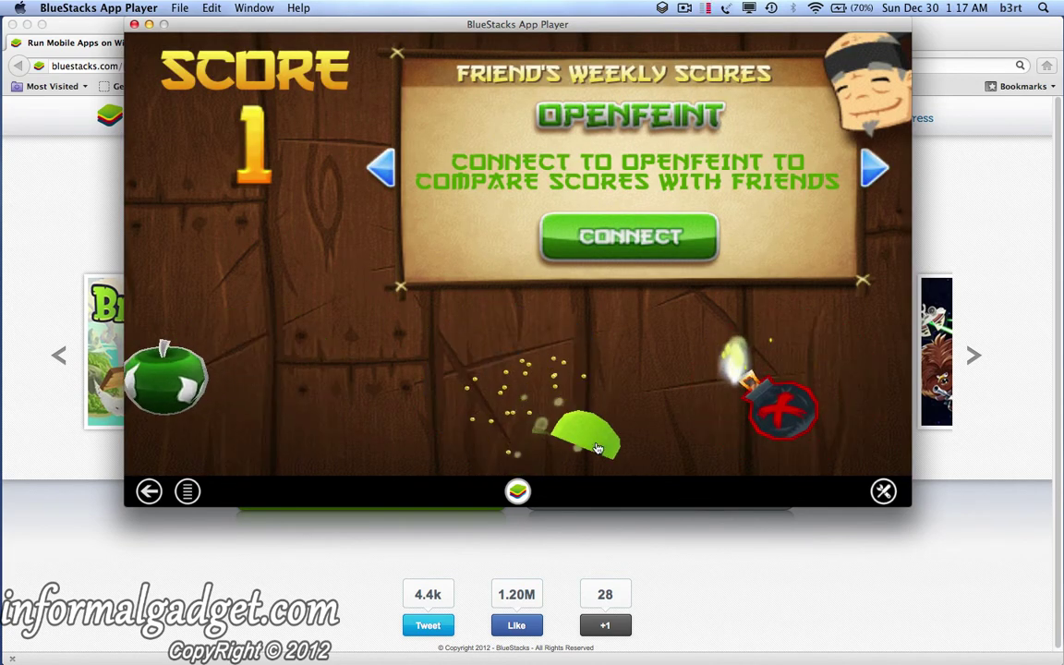
pyautogui.moveTo(380, 237)
pyautogui.mouseDown()
pyautogui.moveTo(541, 238)
pyautogui.moveTo(452, 255)
pyautogui.moveTo(445, 269)
pyautogui.moveTo(667, 141)
pyautogui.moveTo(681, 180)
pyautogui.moveTo(546, 269)
pyautogui.moveTo(533, 247)
pyautogui.moveTo(353, 251)
pyautogui.mouseUp()
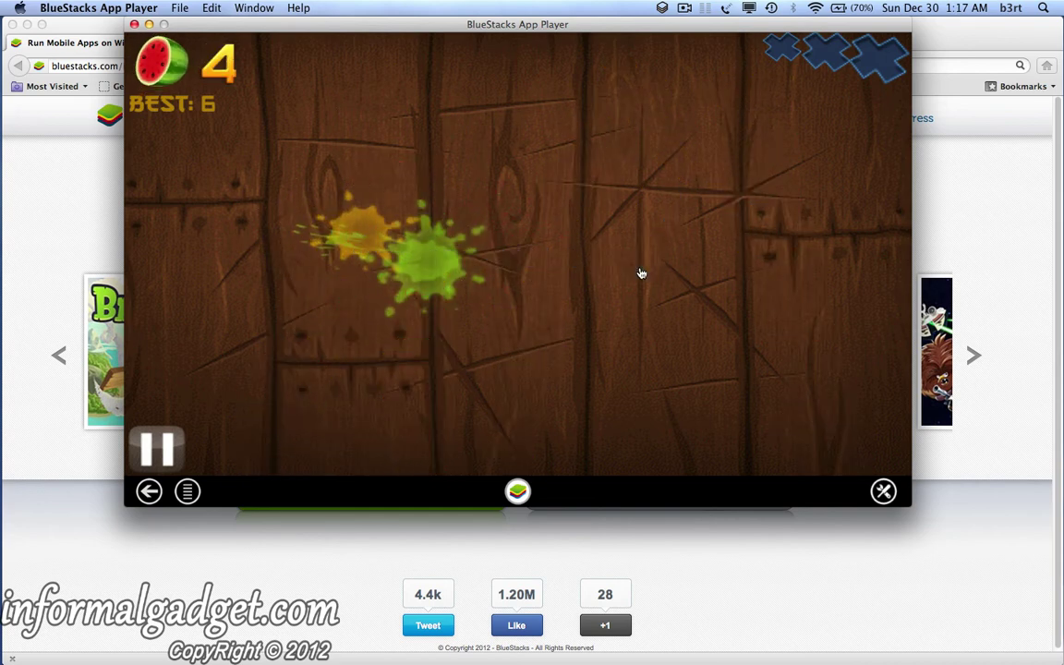
pyautogui.moveTo(640, 273)
pyautogui.mouseDown()
pyautogui.moveTo(492, 185)
pyautogui.moveTo(527, 237)
pyautogui.moveTo(545, 227)
pyautogui.moveTo(473, 254)
pyautogui.moveTo(637, 278)
pyautogui.moveTo(422, 262)
pyautogui.moveTo(511, 213)
pyautogui.moveTo(489, 171)
pyautogui.moveTo(467, 266)
pyautogui.moveTo(356, 261)
pyautogui.moveTo(219, 209)
pyautogui.moveTo(361, 232)
pyautogui.moveTo(429, 170)
pyautogui.moveTo(553, 178)
pyautogui.moveTo(316, 257)
pyautogui.moveTo(286, 237)
pyautogui.moveTo(606, 219)
pyautogui.moveTo(554, 304)
pyautogui.moveTo(346, 259)
pyautogui.moveTo(485, 92)
pyautogui.moveTo(568, 301)
pyautogui.mouseUp()
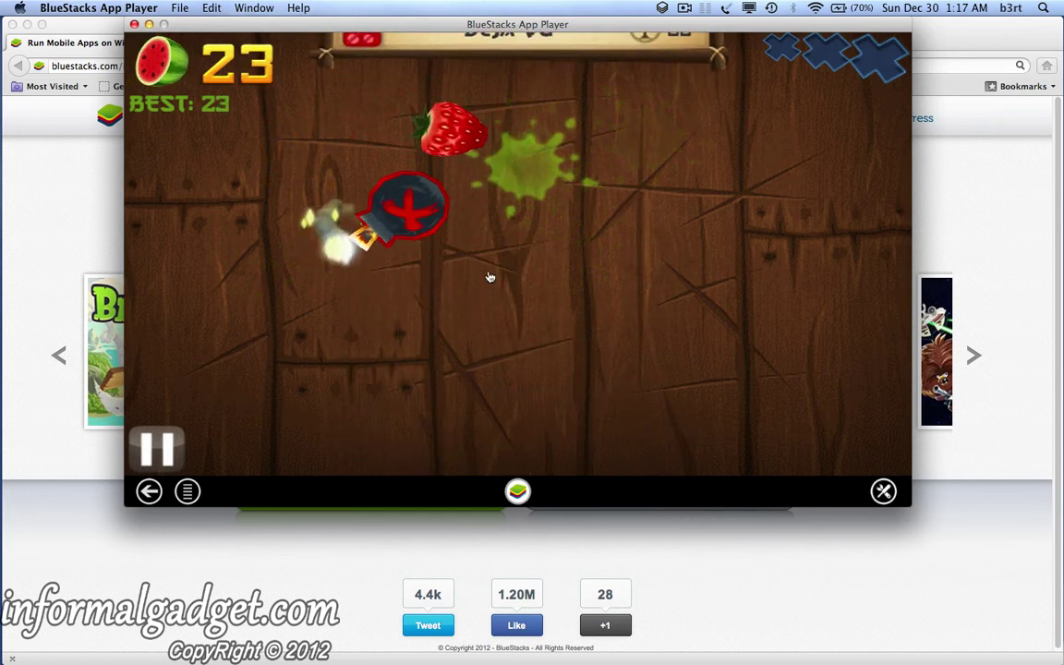
pyautogui.click(518, 494)
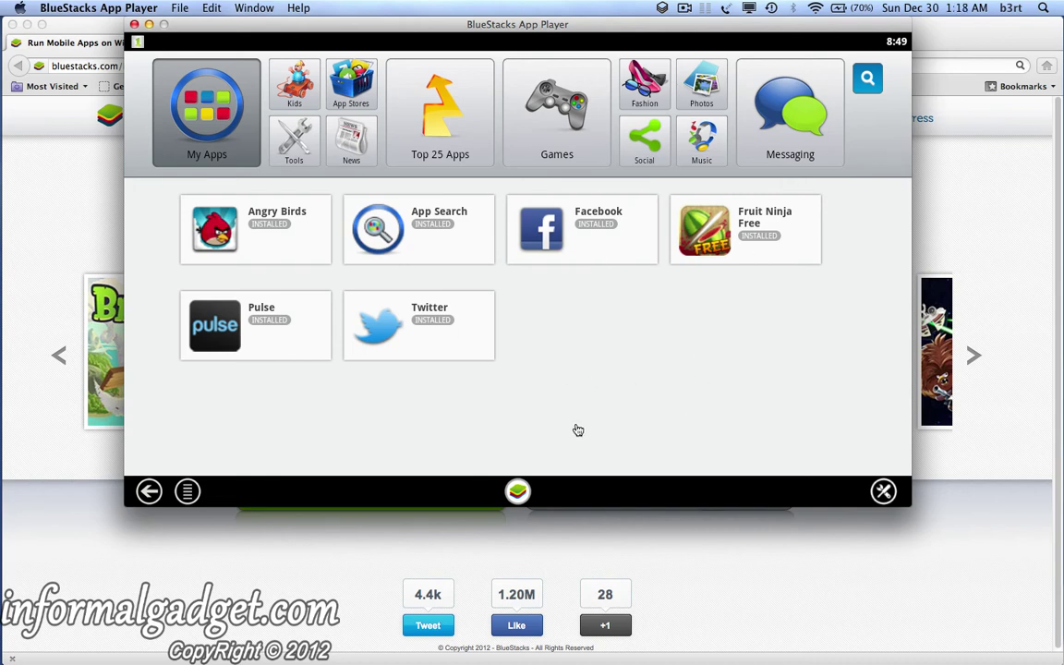
# - Start Cloud Connect registration from Settings, then back out to the Settings list
pyautogui.click(884, 491)
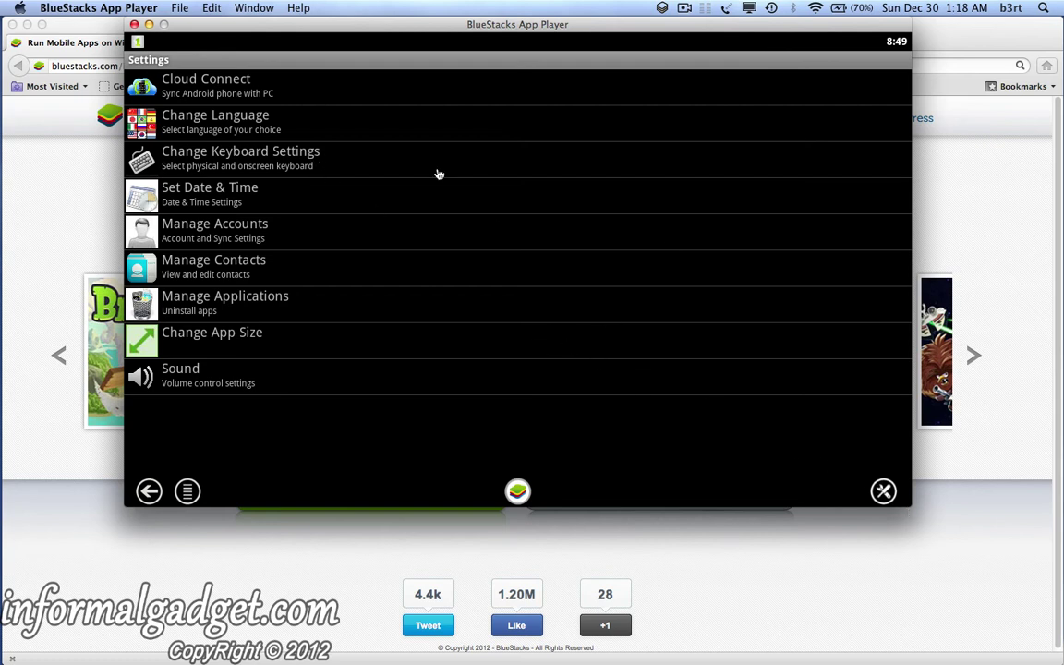
pyautogui.click(222, 90)
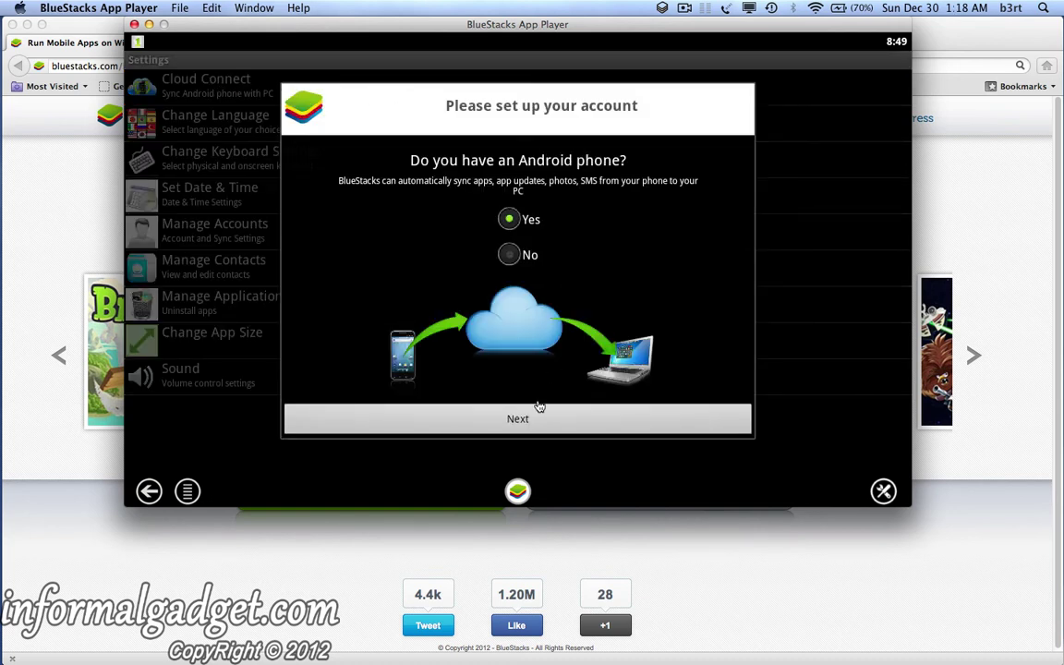
pyautogui.click(519, 421)
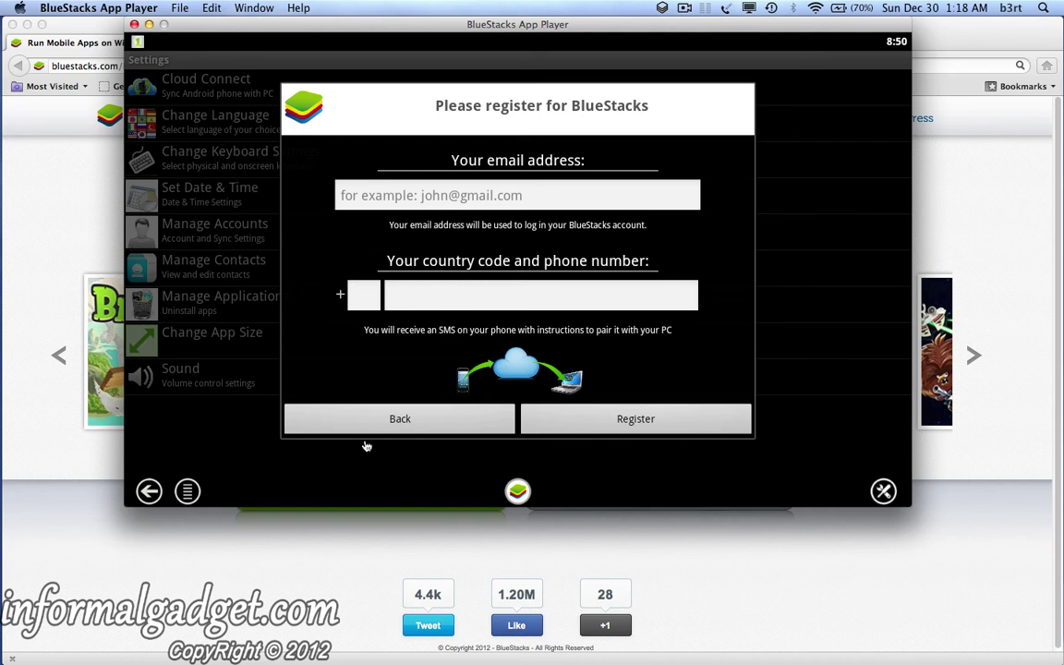
pyautogui.click(148, 490)
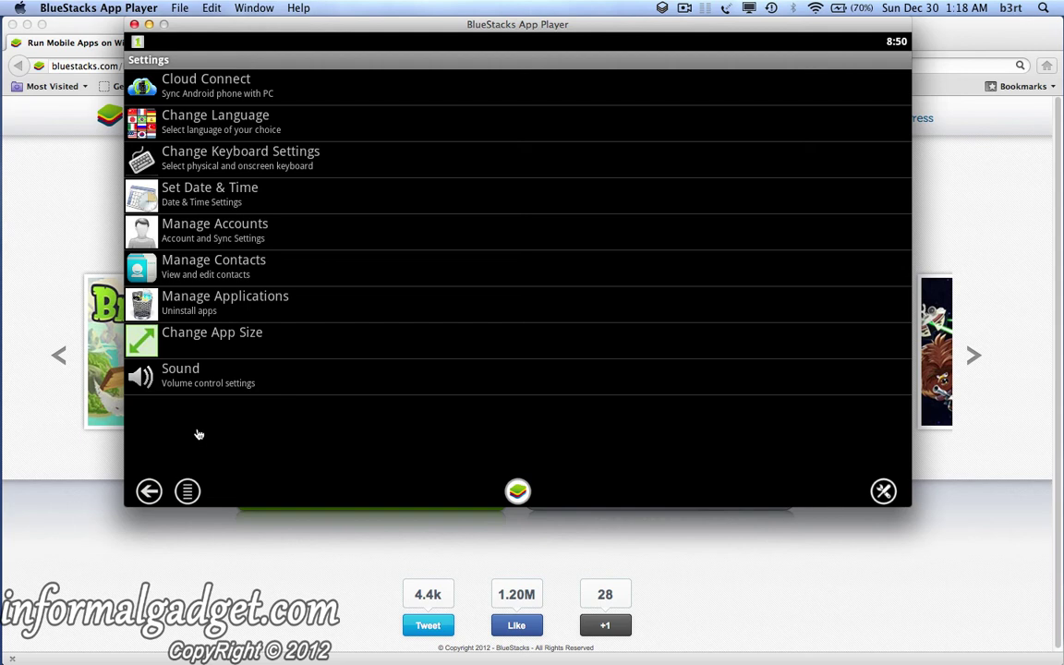
# - Delete Facebook in Manage Applications, confirm, and return to the My Apps screen
pyautogui.click(242, 306)
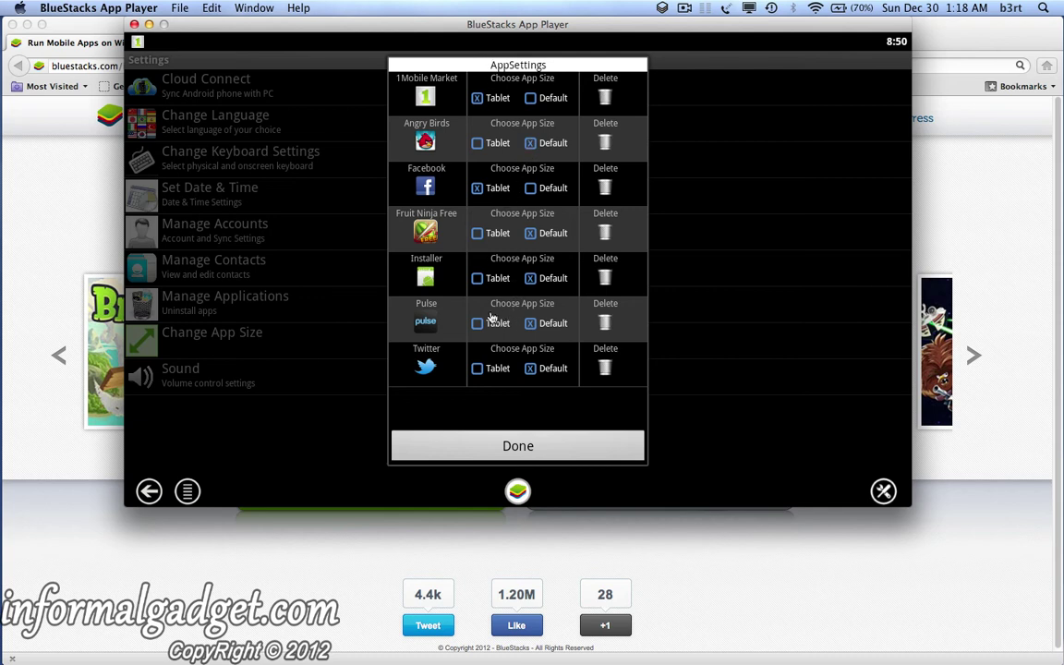
pyautogui.click(604, 188)
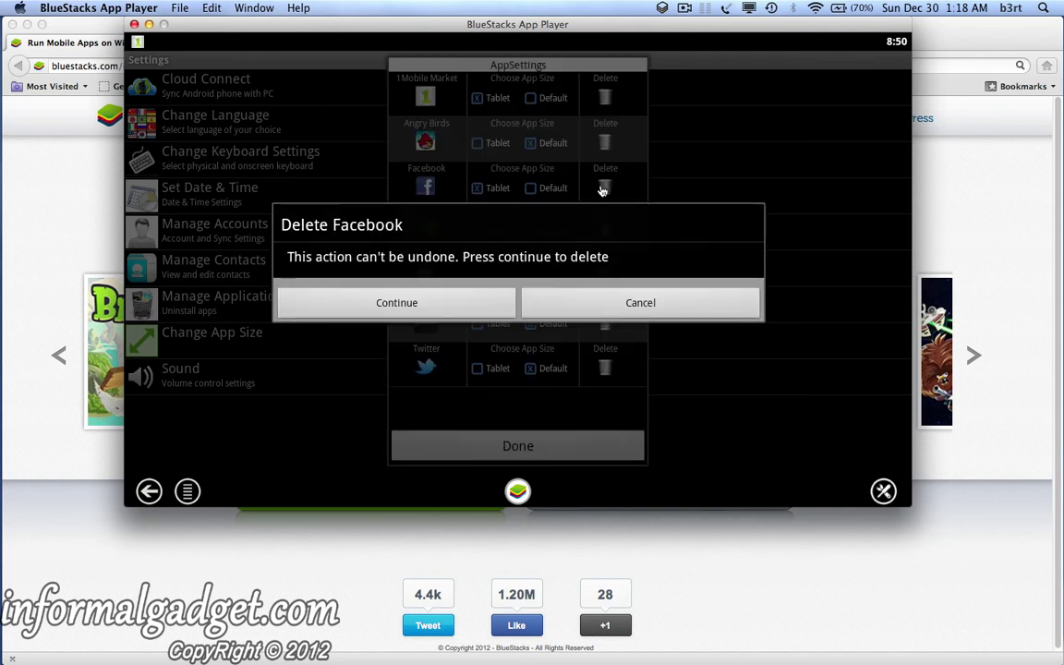
pyautogui.click(427, 318)
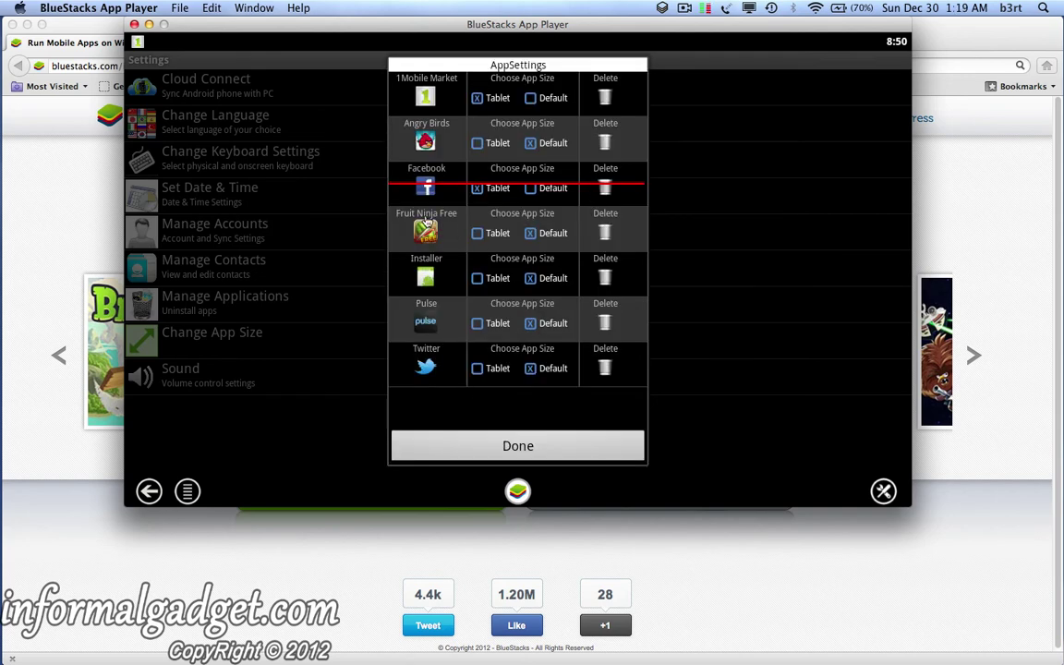
pyautogui.click(443, 452)
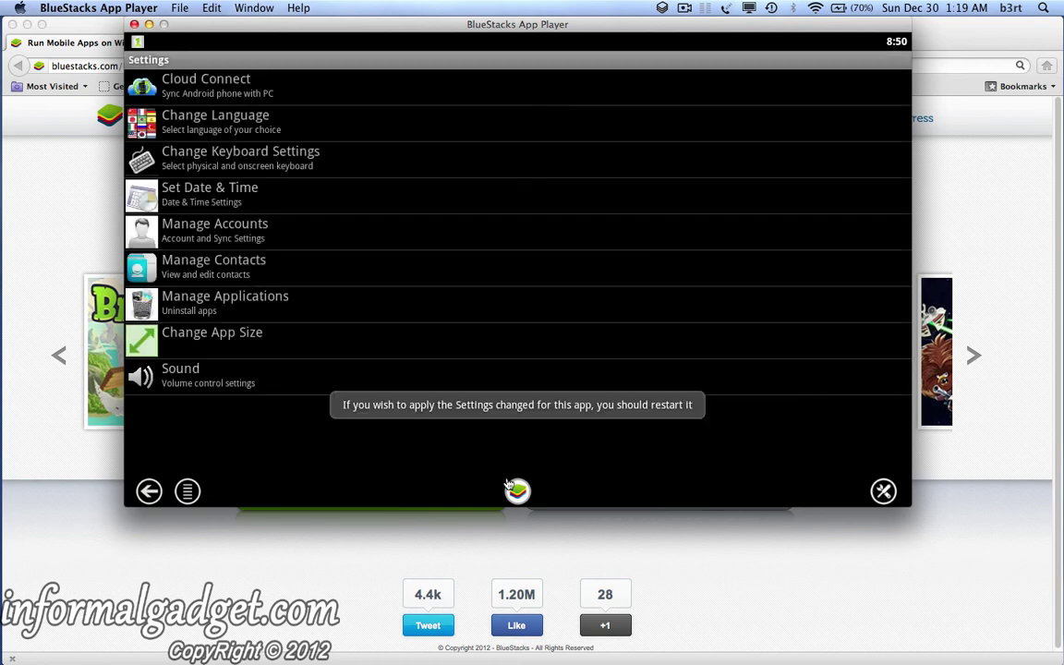
pyautogui.click(513, 490)
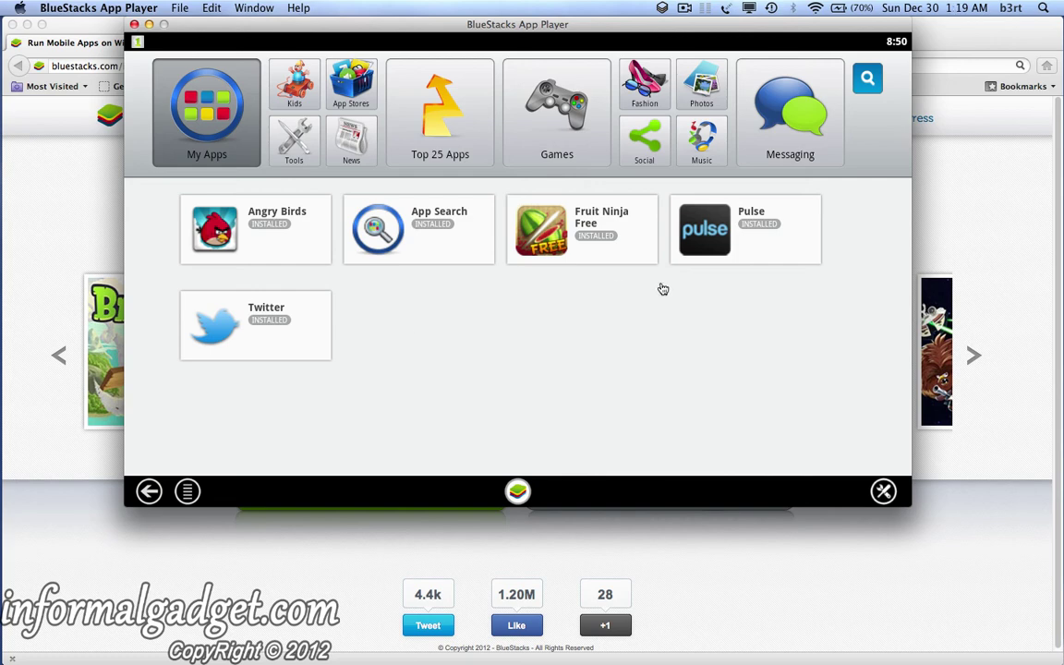
# - Drag the BlueStacks window a little to the right by its title bar
pyautogui.moveTo(480, 28); pyautogui.dragTo(511, 27)
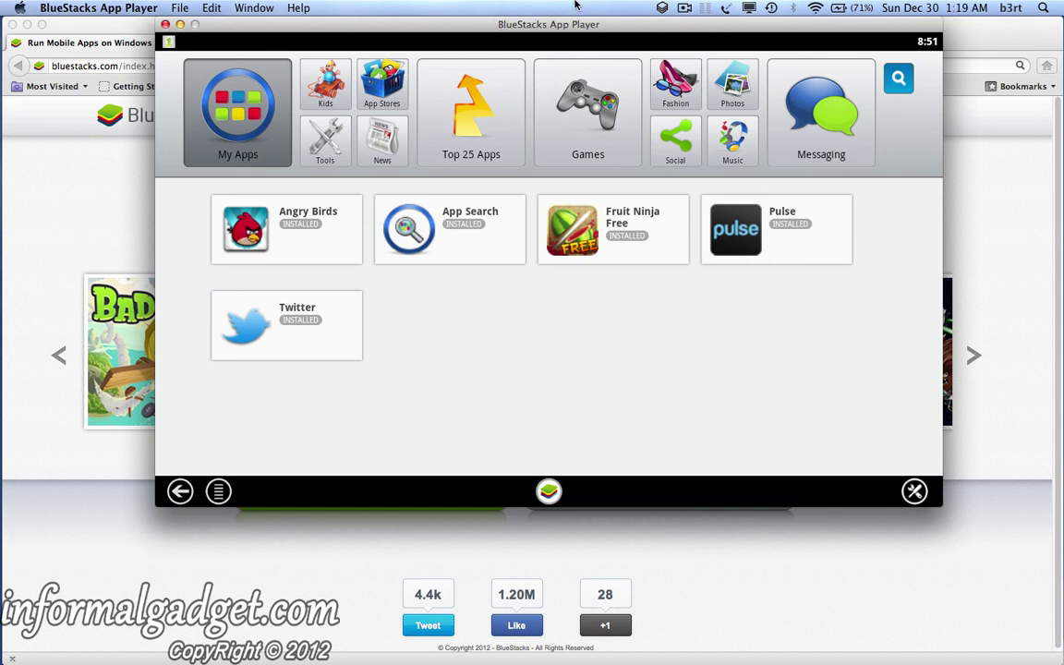
pyautogui.click(661, 8)
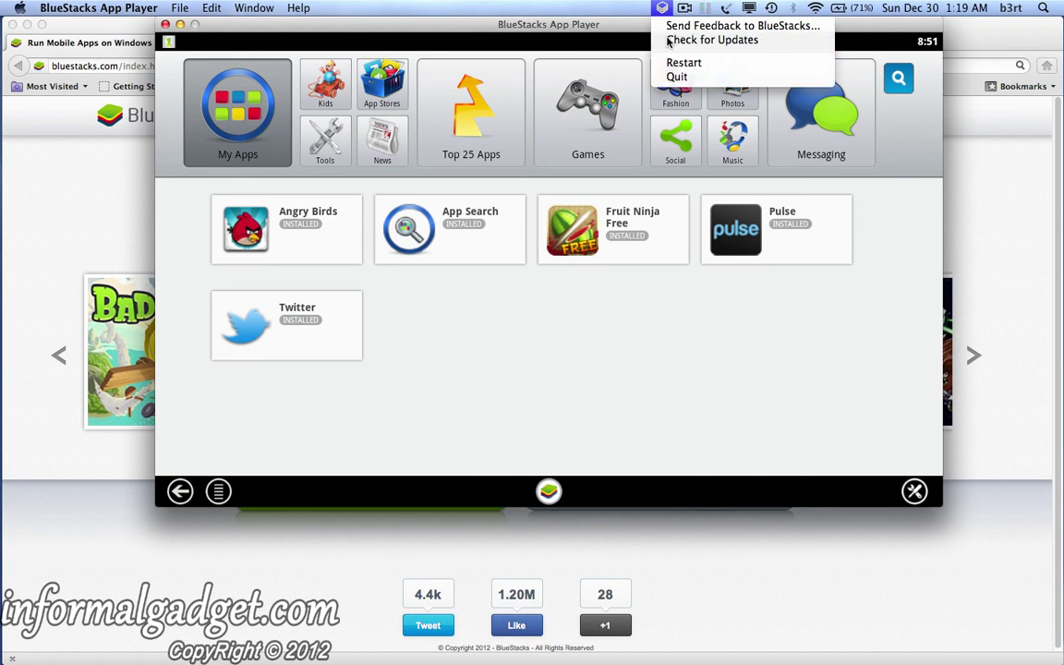
pyautogui.click(537, 340)
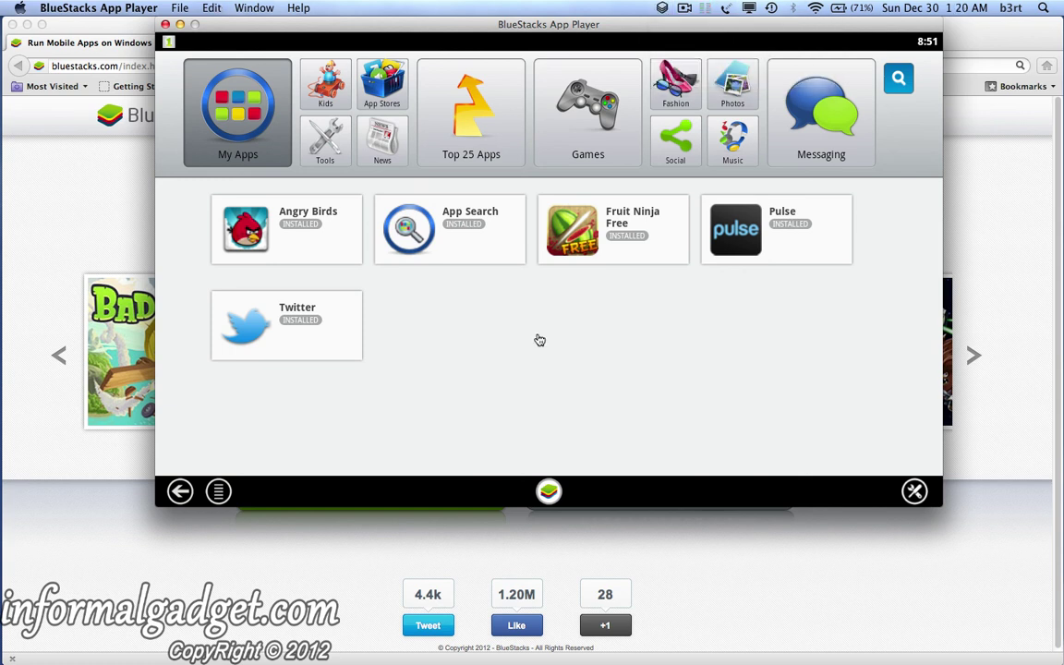